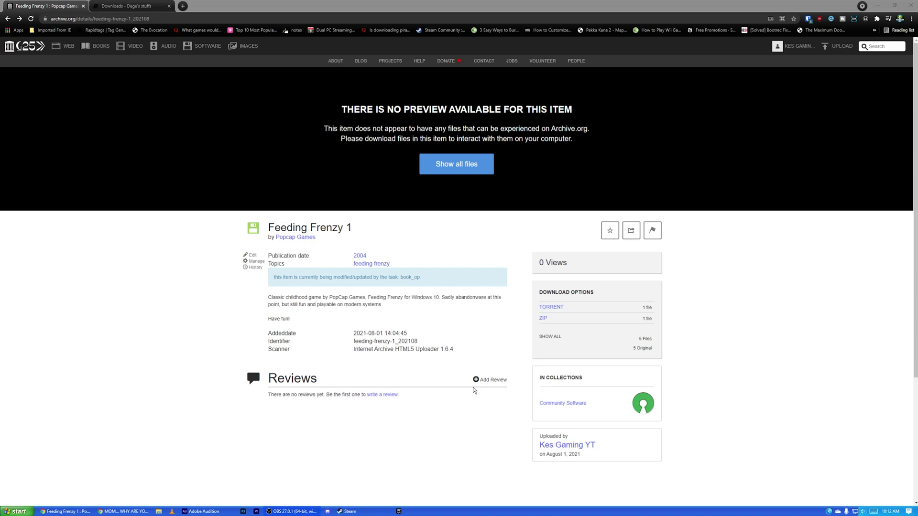
Step: Download Feeding Frenzy 1 as a ZIP and view the Downloads folder in a new Explorer window
left_click(553, 319)
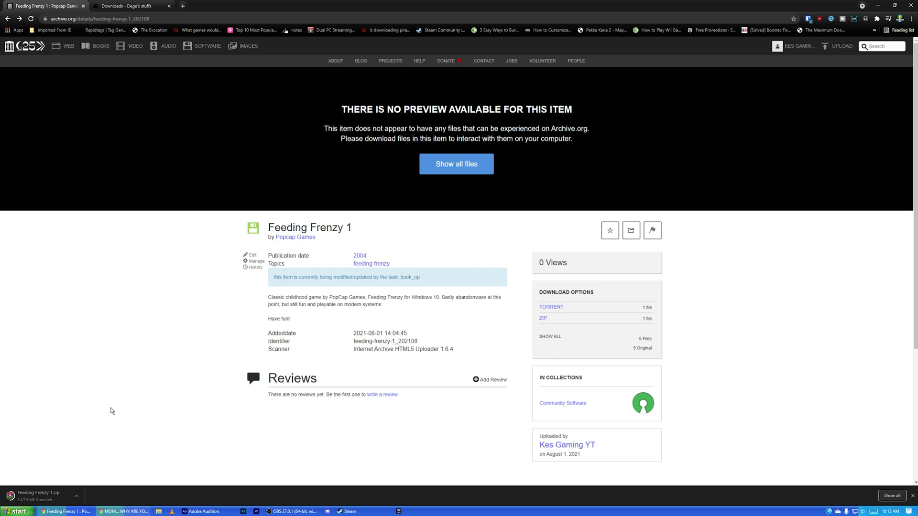
key("super+e")
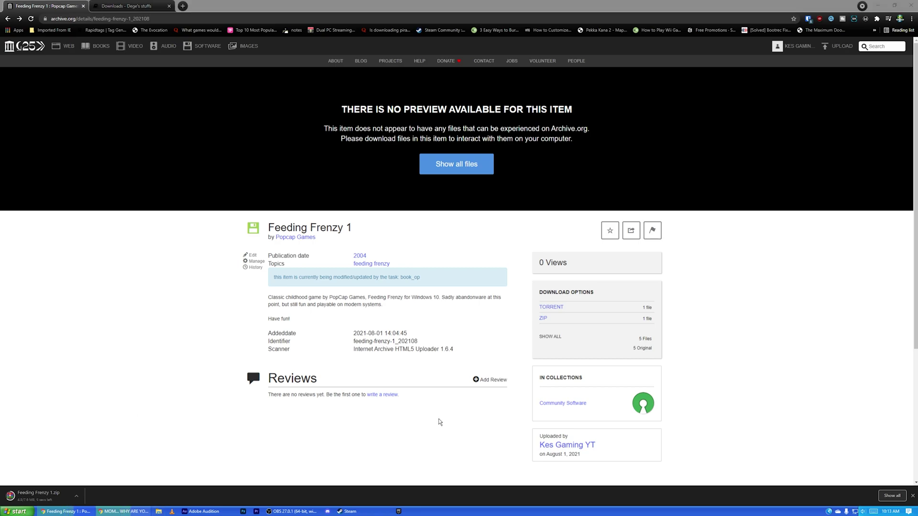
double_click(576, 170)
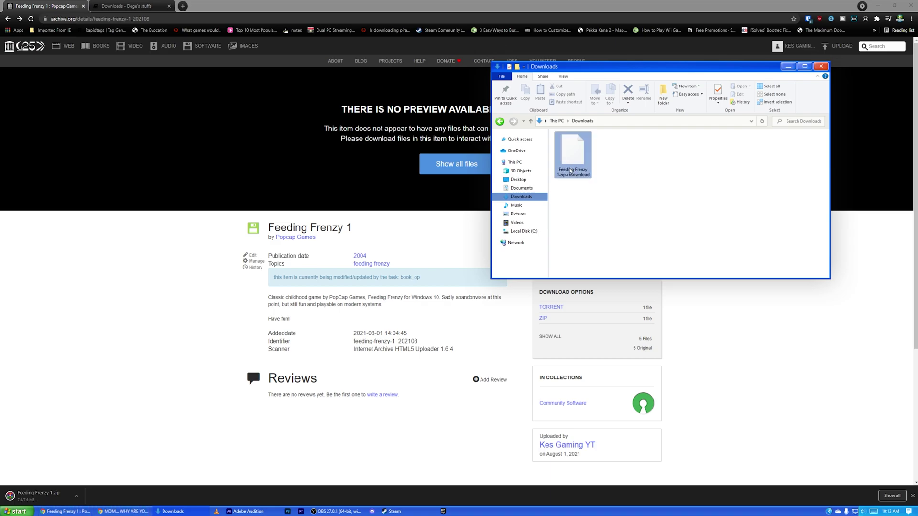
Step: Extract Feeding Frenzy 1.zip into a 'Feeding Frenzy 1' folder
left_click(573, 153)
right_click(564, 155)
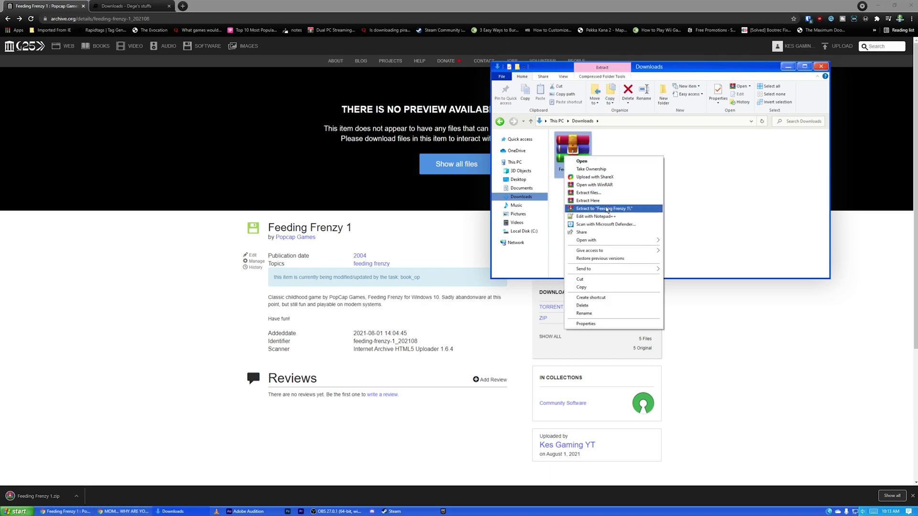
left_click(608, 210)
right_click(586, 172)
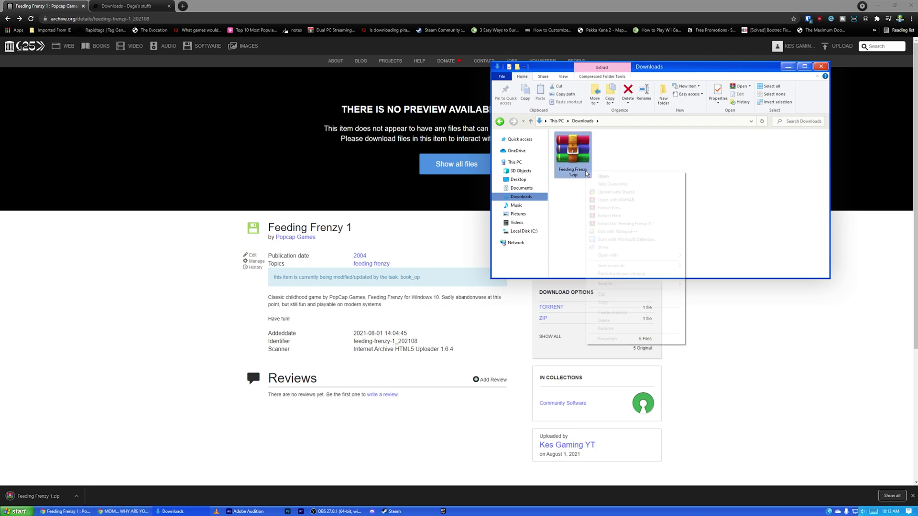
left_click(610, 223)
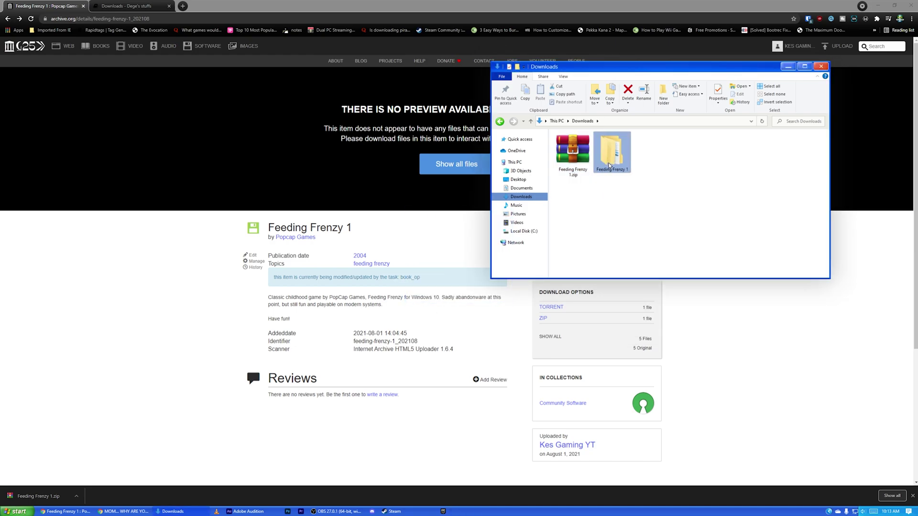
Step: Open the extracted Feeding Frenzy 1 folder and its inner game subfolder
double_click(610, 163)
left_click(596, 147)
double_click(596, 147)
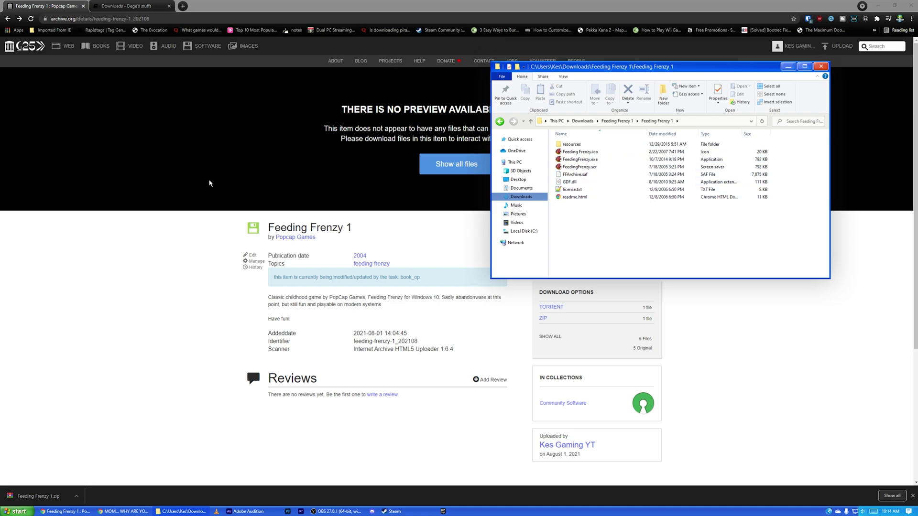
Step: Download dgVoodoo v2.75.1 (latest stable, regular usage) from the Dege's stuffs page
left_click(132, 7)
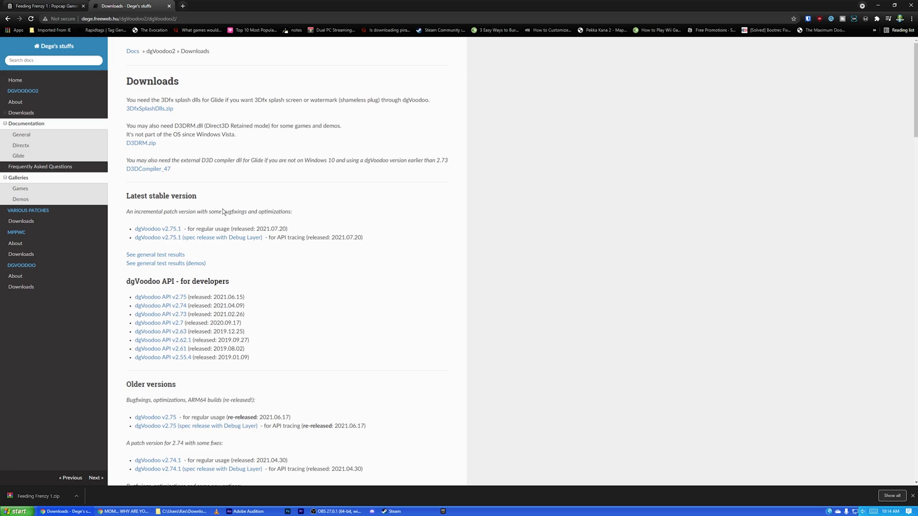
left_click(162, 230)
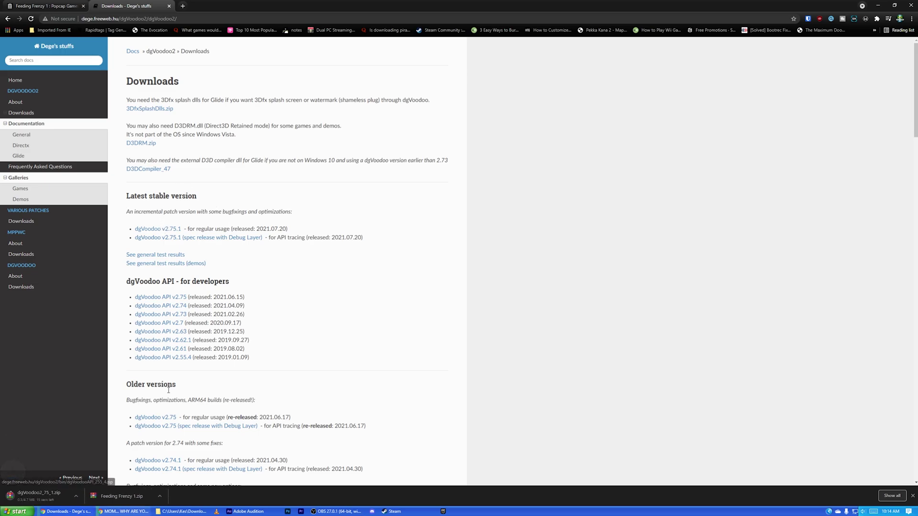
Step: Extract dgVoodoo2_75_1.zip in Downloads and open the dgVoodoo2_75_1 folder
left_click(199, 510)
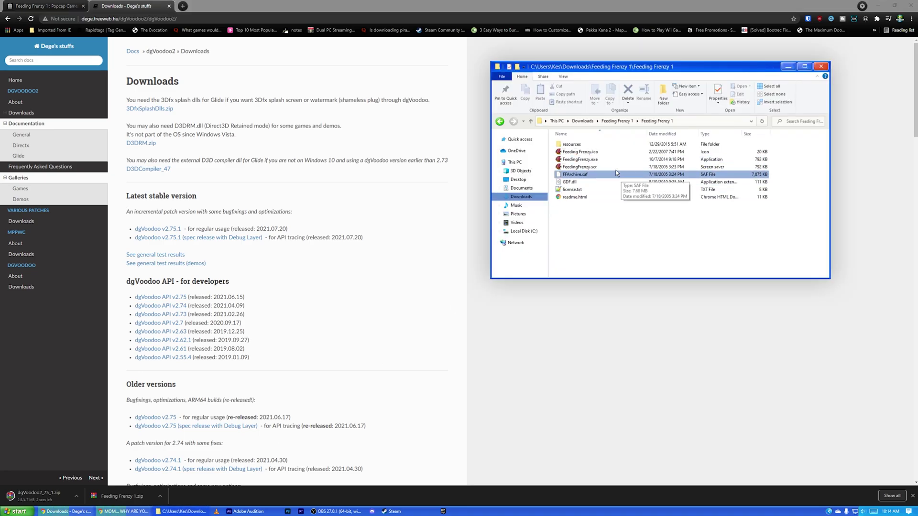
left_click(521, 196)
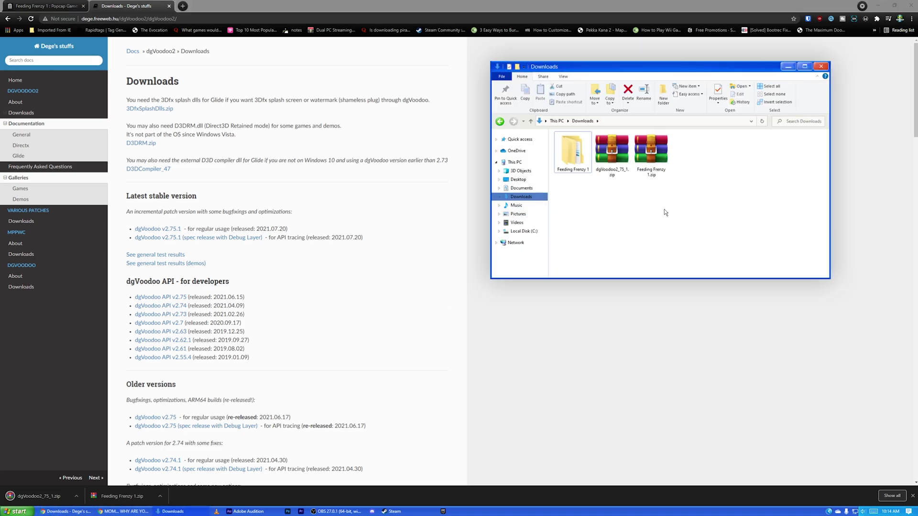
left_click(613, 163)
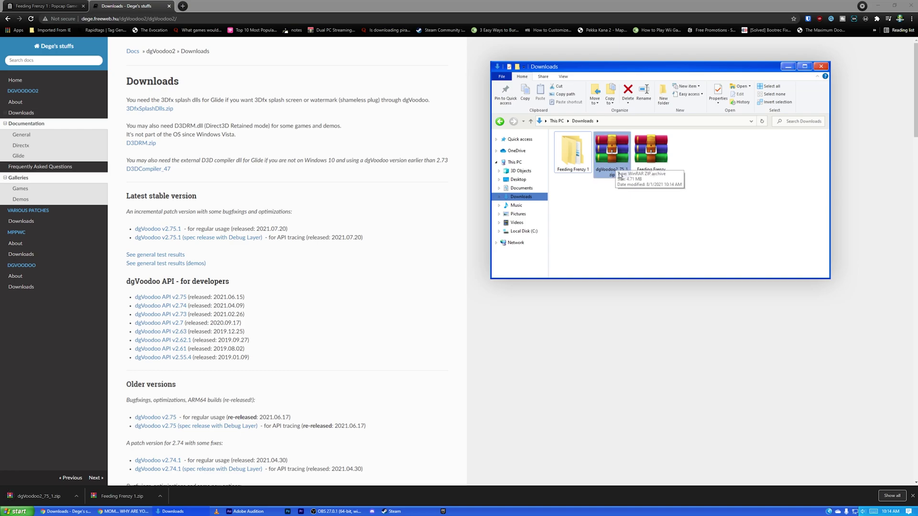
right_click(615, 155)
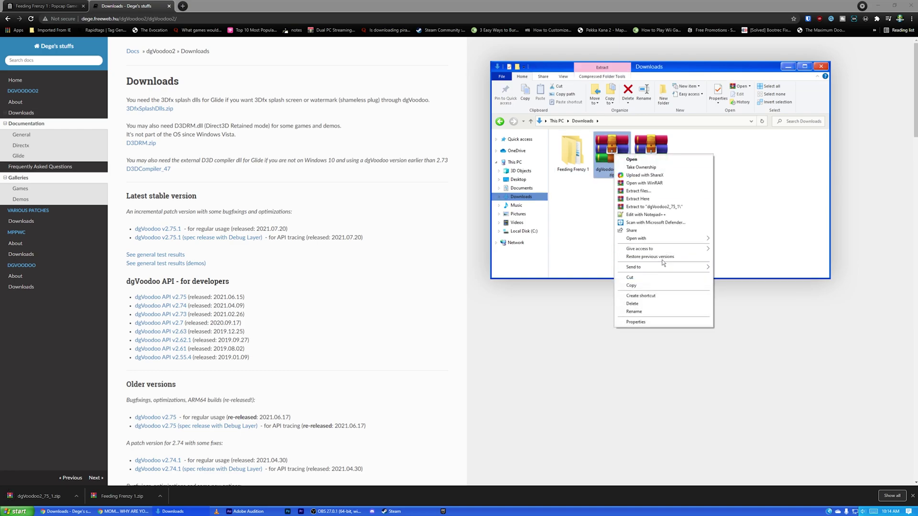
left_click(664, 207)
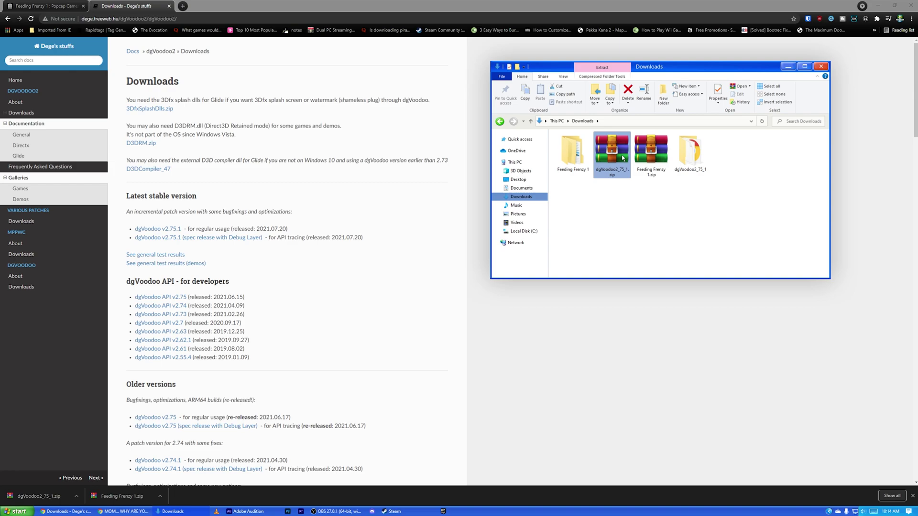
double_click(690, 154)
Step: Open a second Downloads window on the left showing the inner Feeding Frenzy 1 game folder
left_click(578, 191)
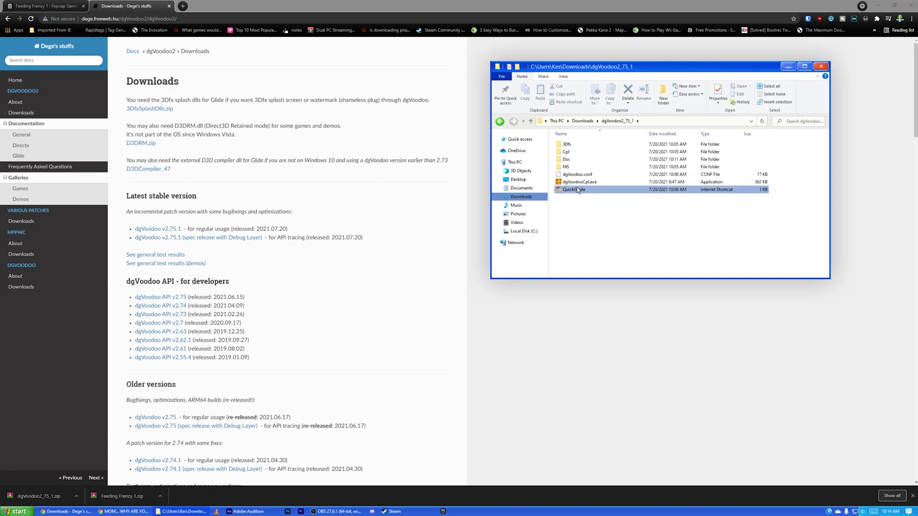
right_click(526, 197)
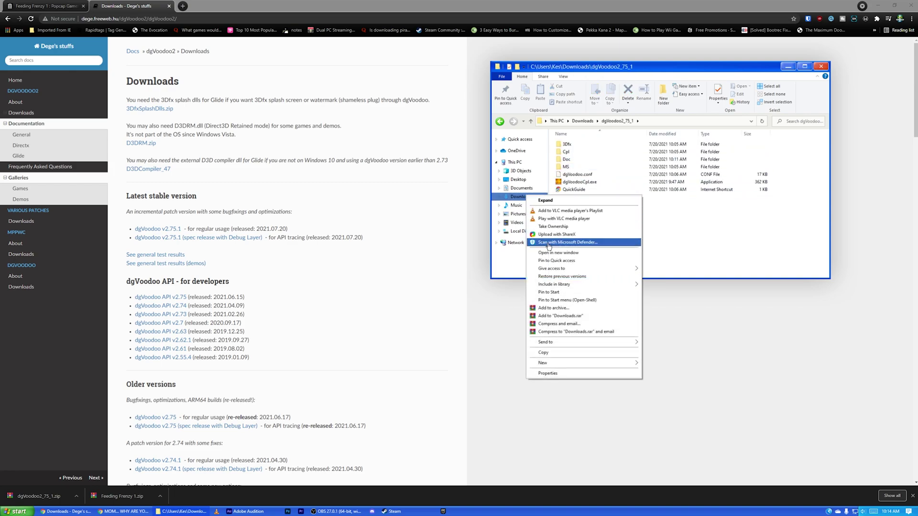
left_click(557, 252)
left_click_drag(561, 67, 184, 80)
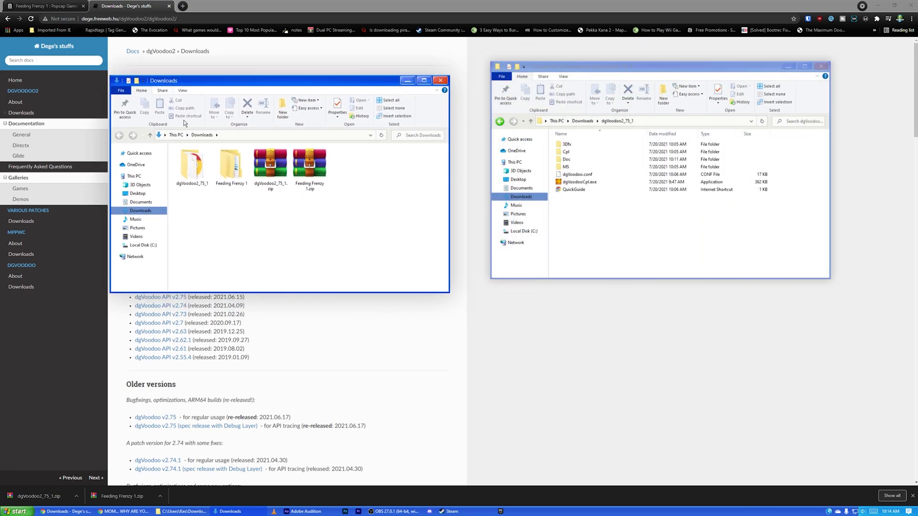
double_click(231, 165)
double_click(198, 157)
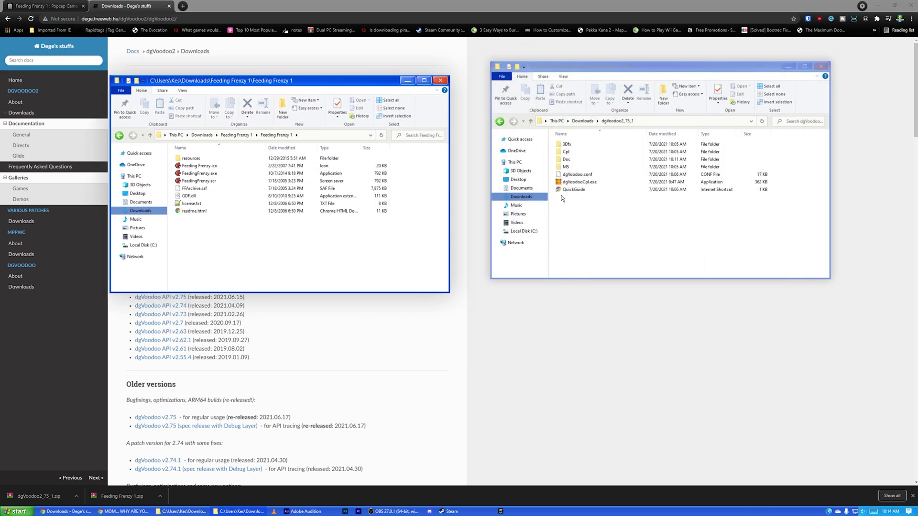
Step: Copy dgVoodoo.conf, dgVoodooCpl.exe and the four MS\x86 DLLs into the game folder
left_click_drag(568, 171, 303, 253)
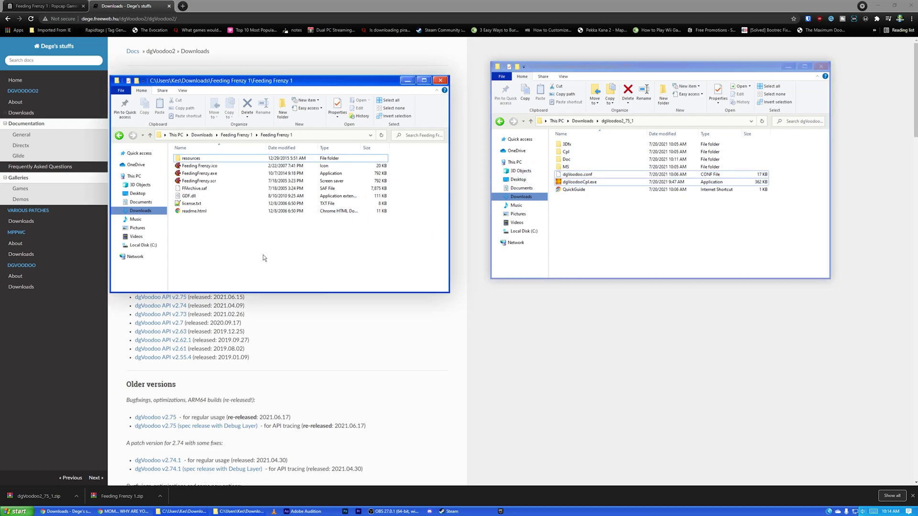
double_click(565, 167)
left_click(568, 161)
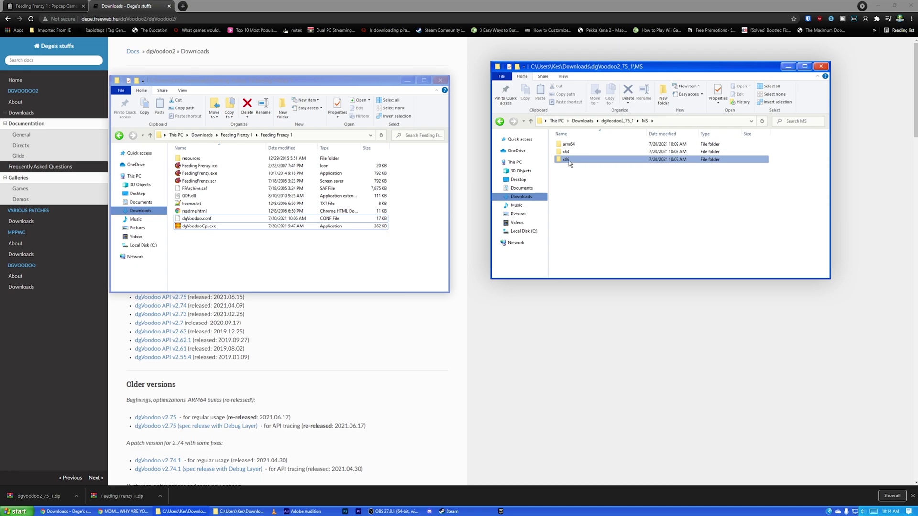
double_click(569, 164)
left_click_drag(588, 223, 323, 267)
left_click(215, 211)
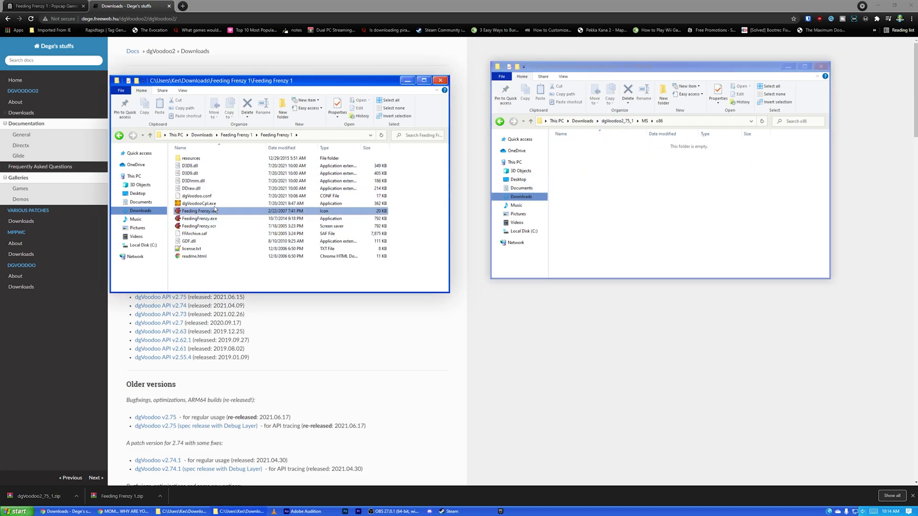
left_click(194, 204)
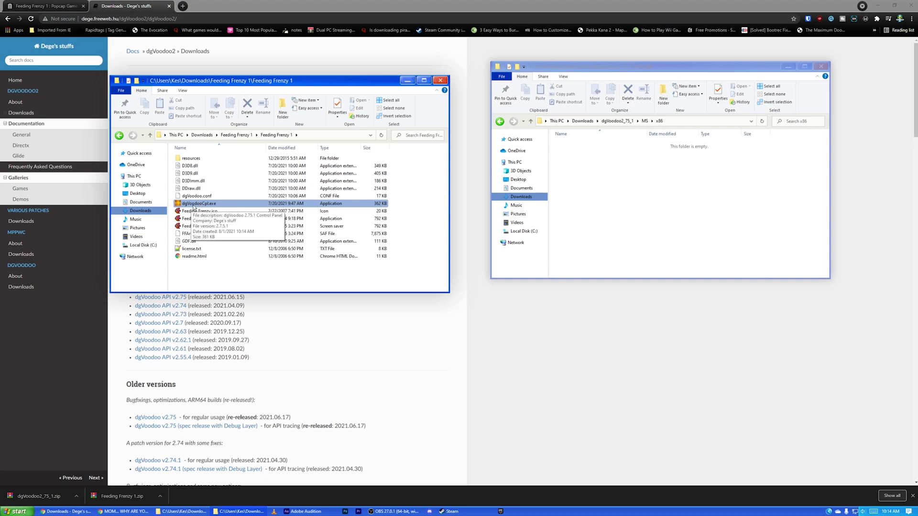
Step: Launch dgVoodooCpl.exe and add its own Feeding Frenzy 1 folder as the config folder
right_click(200, 207)
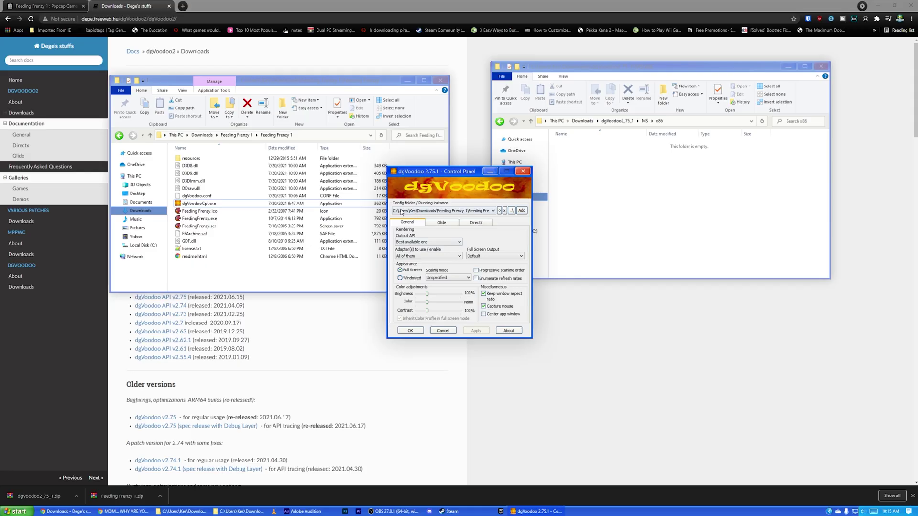
left_click(511, 212)
Step: On the DirectX tab, disable the watermark, choose 1024 MB VRAM and 2560x1440 resolution, then apply
left_click(473, 223)
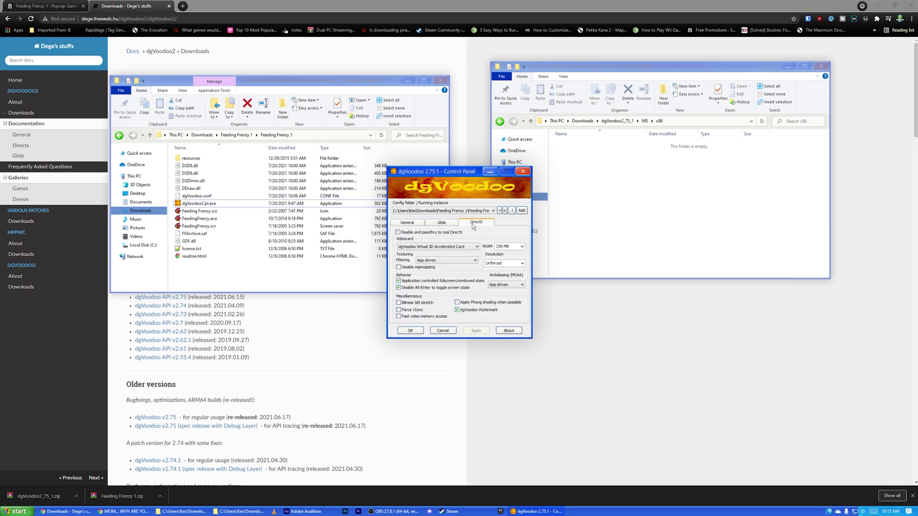
left_click(457, 310)
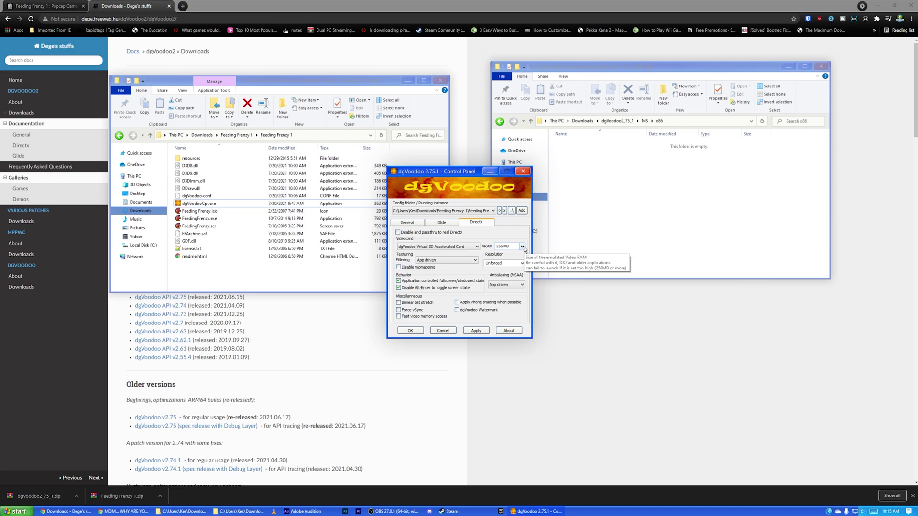
left_click(523, 247)
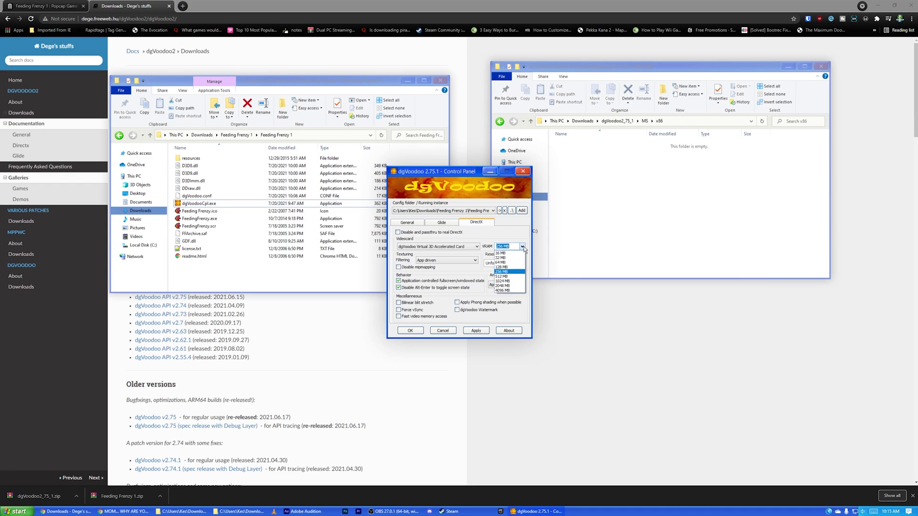
left_click(521, 281)
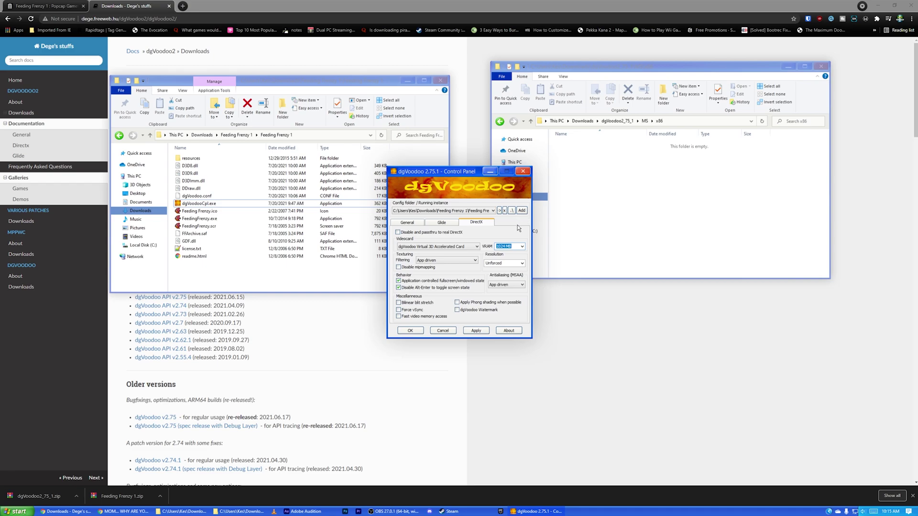
mouse_move(522, 266)
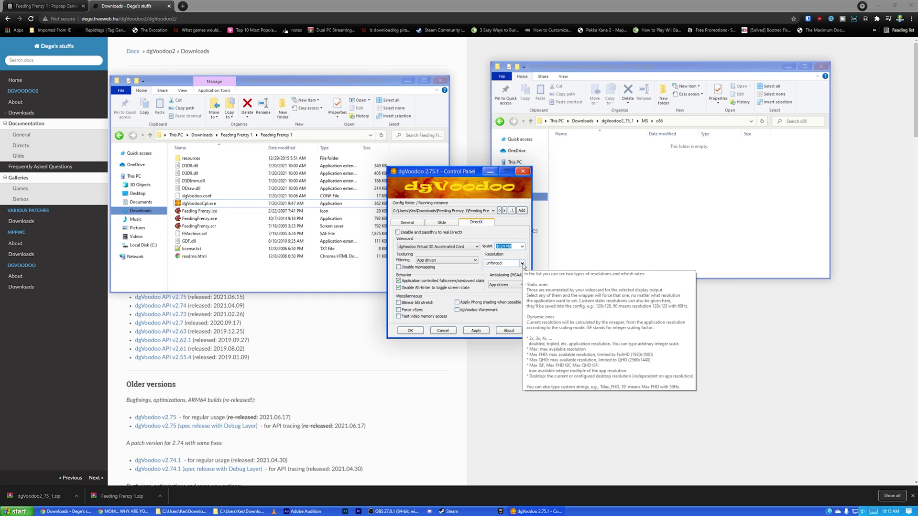
left_click(522, 264)
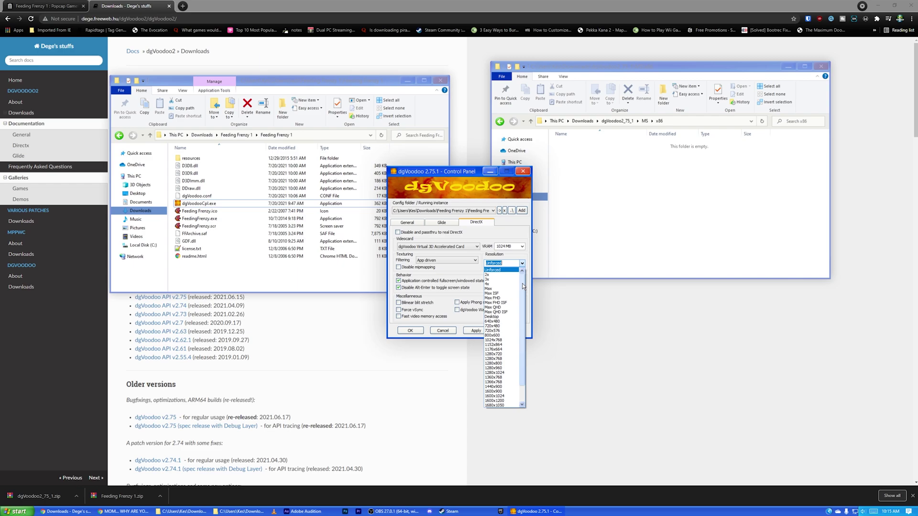
scroll(520, 311, "down", 2)
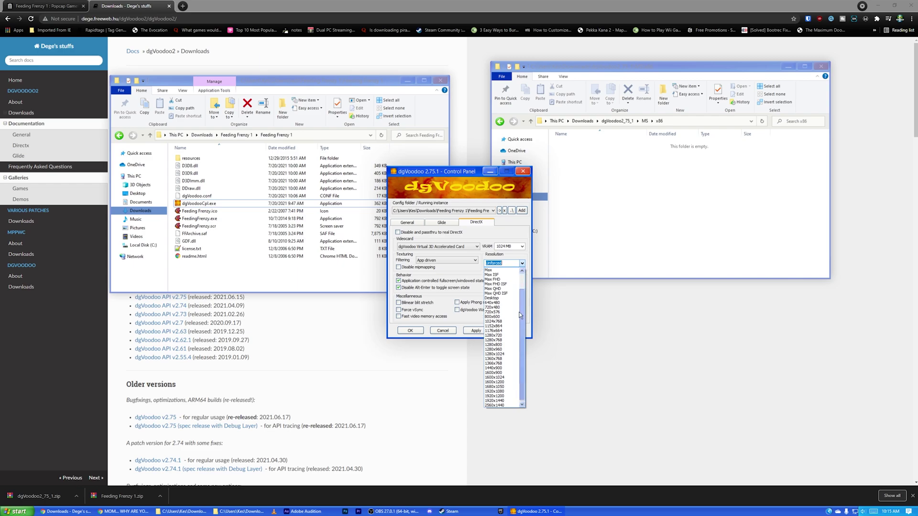
left_click(501, 406)
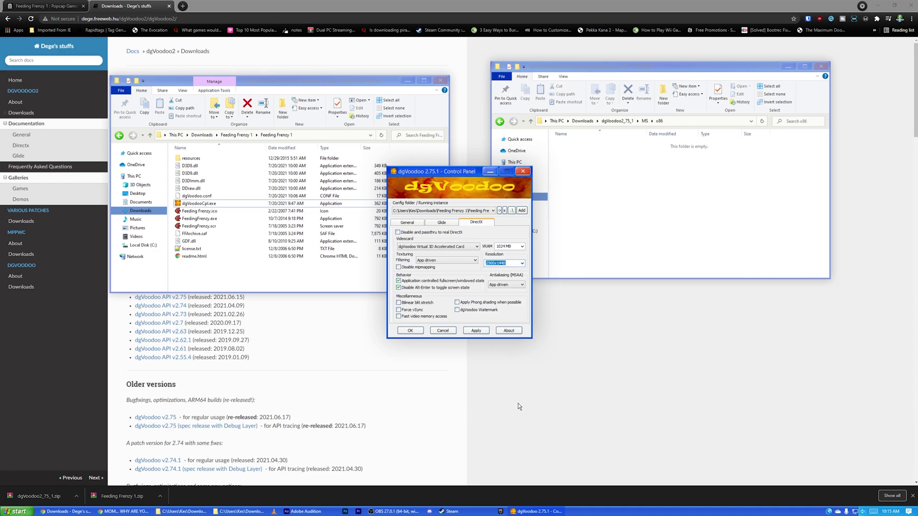
left_click(476, 331)
left_click(405, 331)
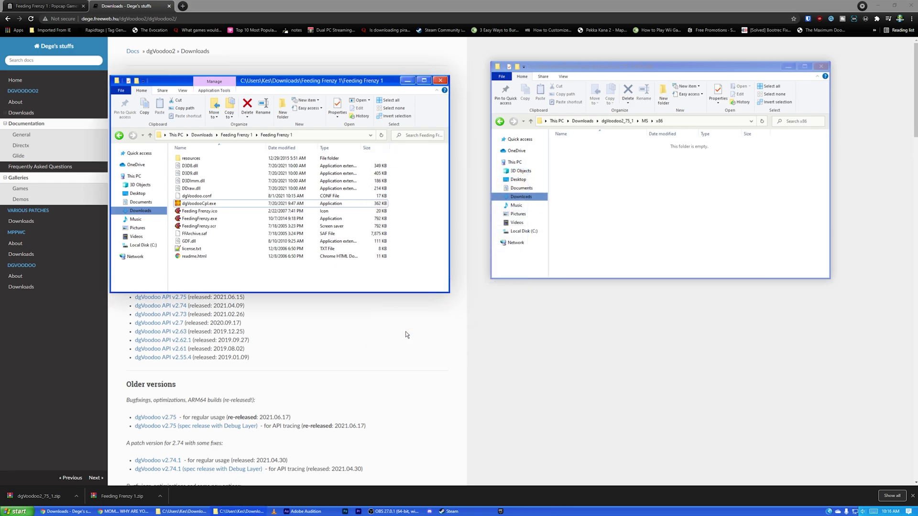